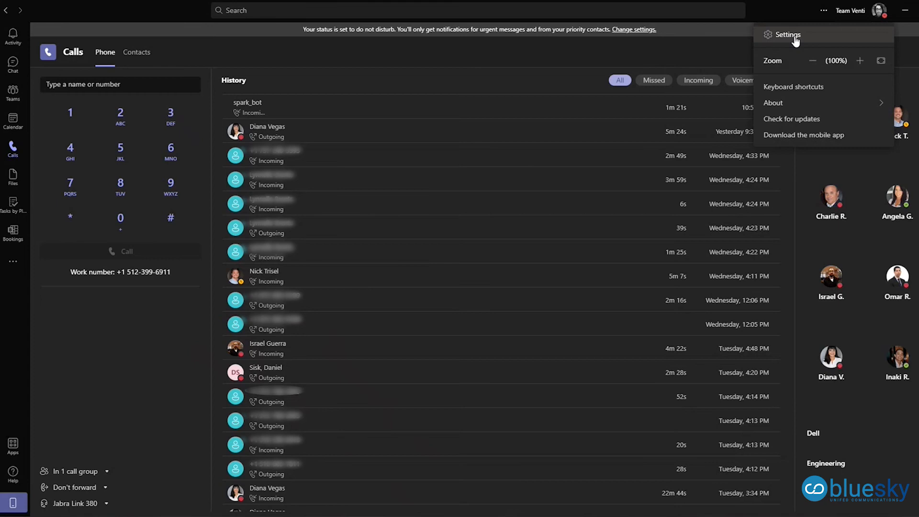
Open the Devices settings and look through the available audio device options.
click(795, 39)
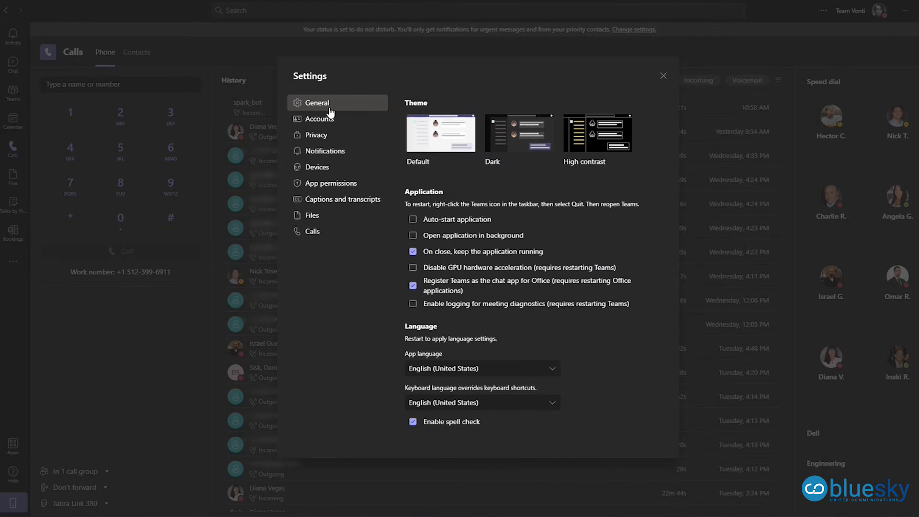
click(322, 169)
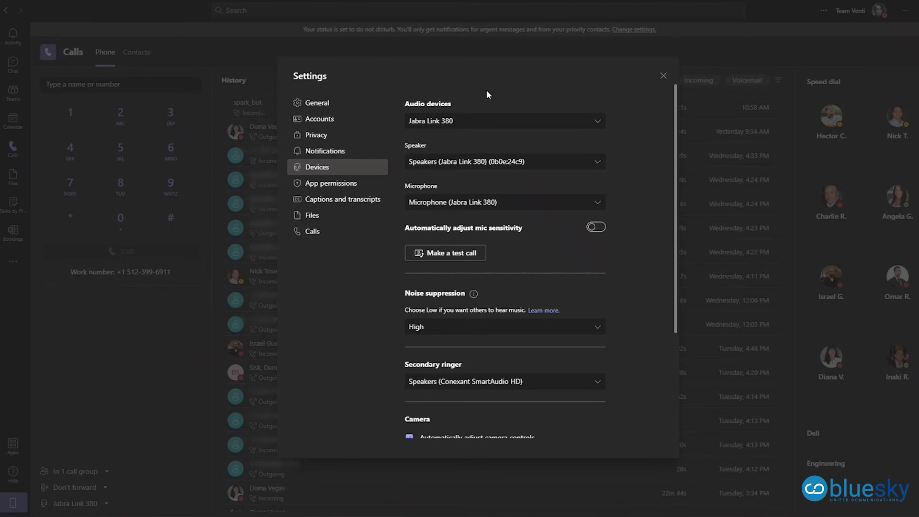
click(596, 124)
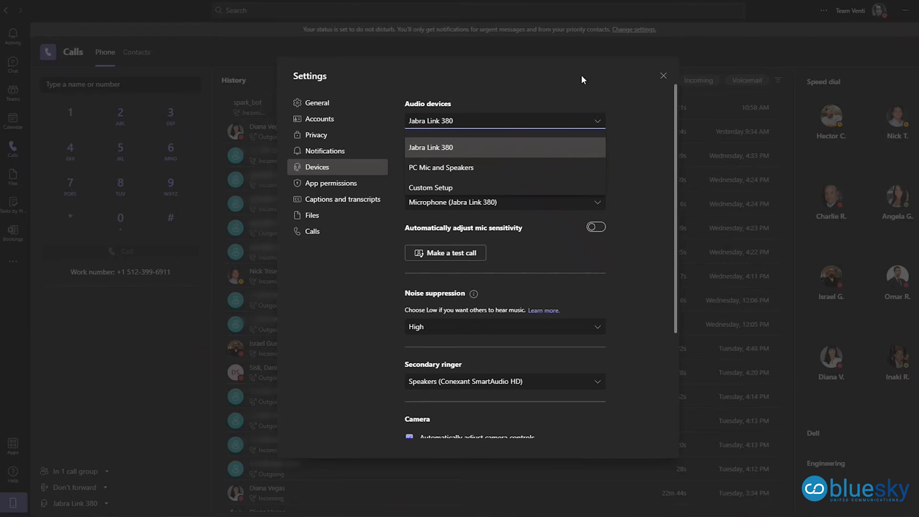
click(656, 174)
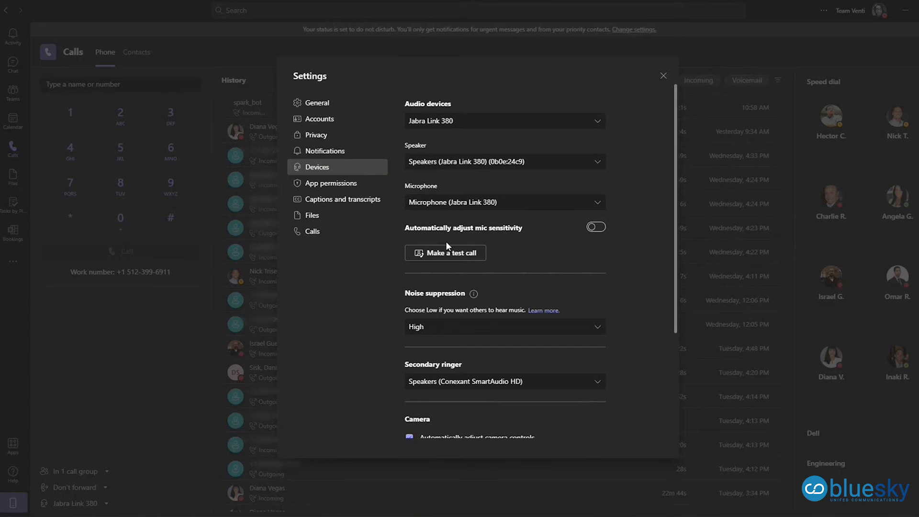
Examine the noise suppression levels and the secondary ringer and camera settings.
scroll(476, 254, down, 2)
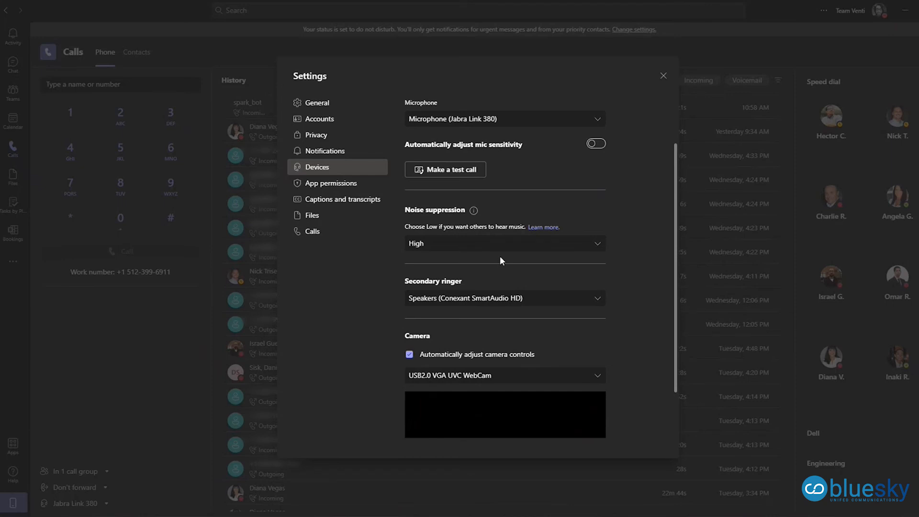
click(508, 247)
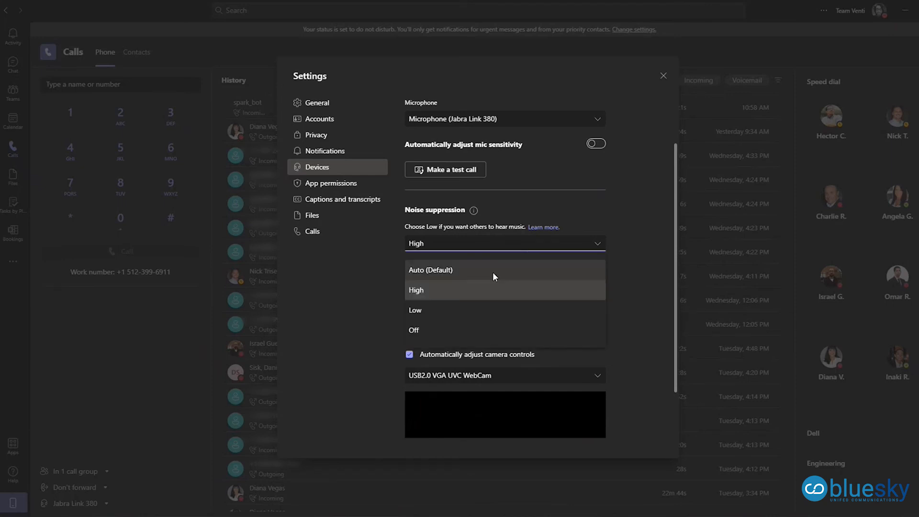
click(654, 209)
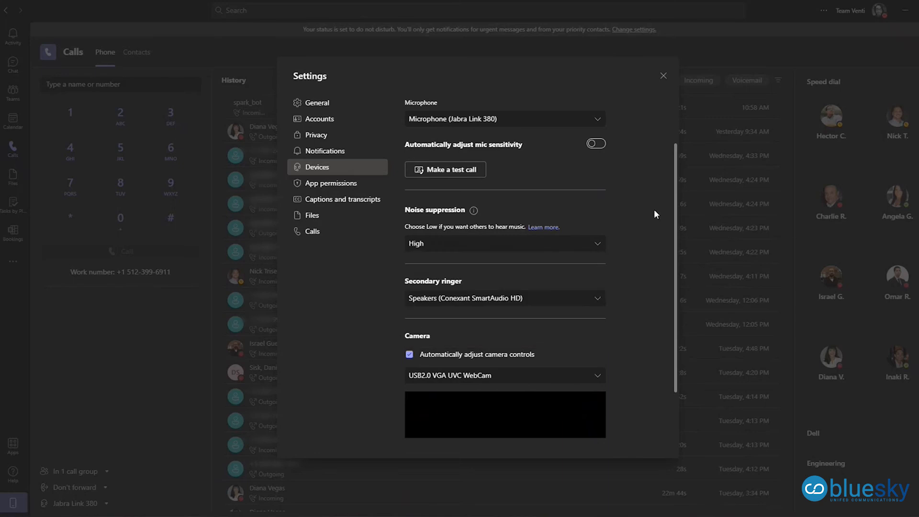
scroll(639, 216, down, 1)
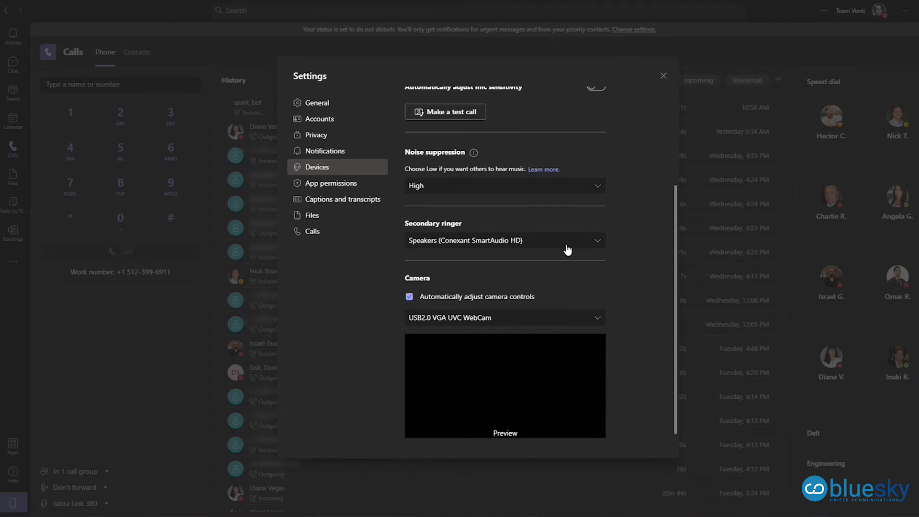
Open the Calls settings and set Also ring to No one else.
click(326, 237)
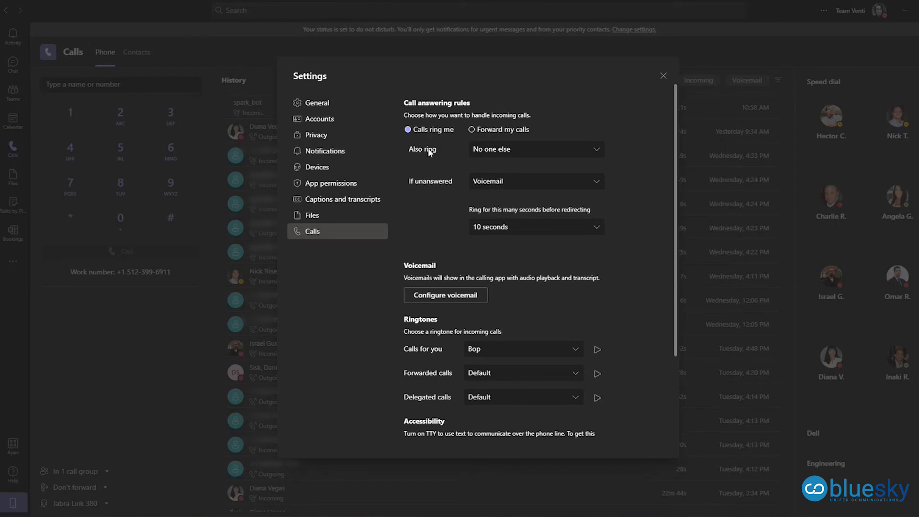
click(528, 150)
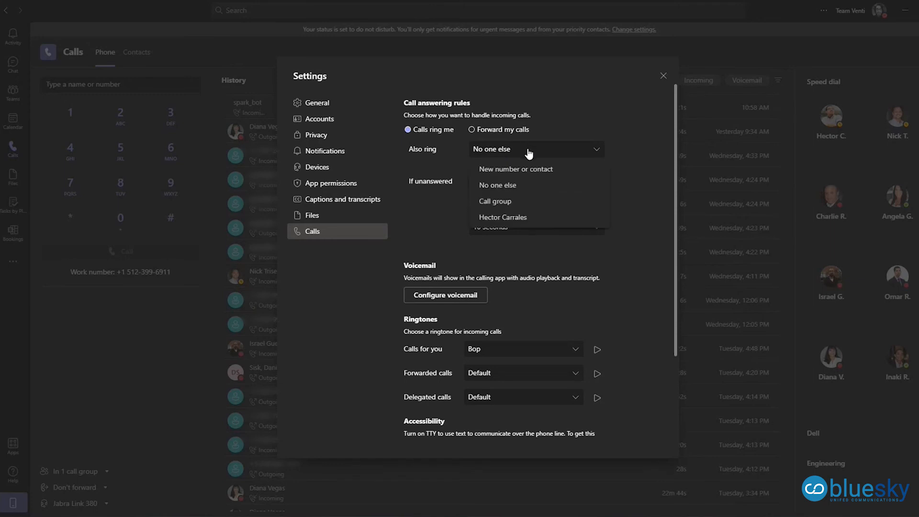
click(528, 188)
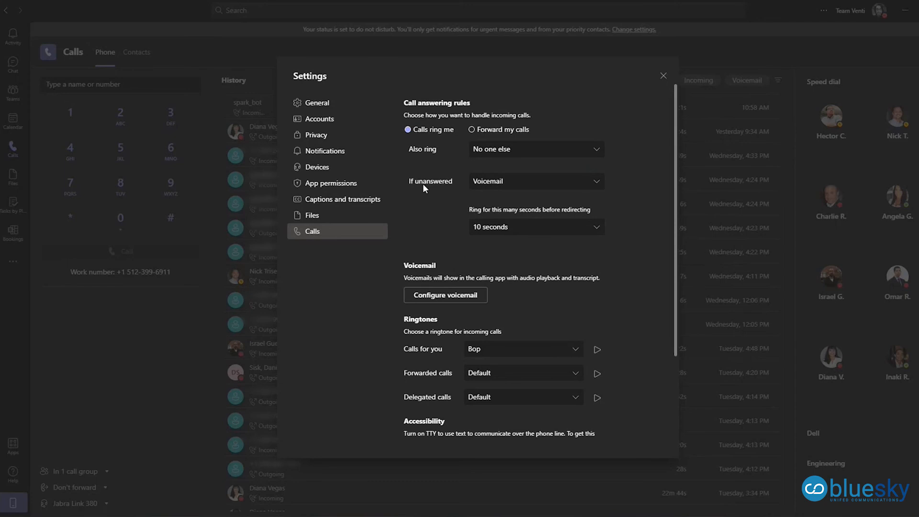
Look through the choices for unanswered calls and the ring durations before redirecting.
click(498, 182)
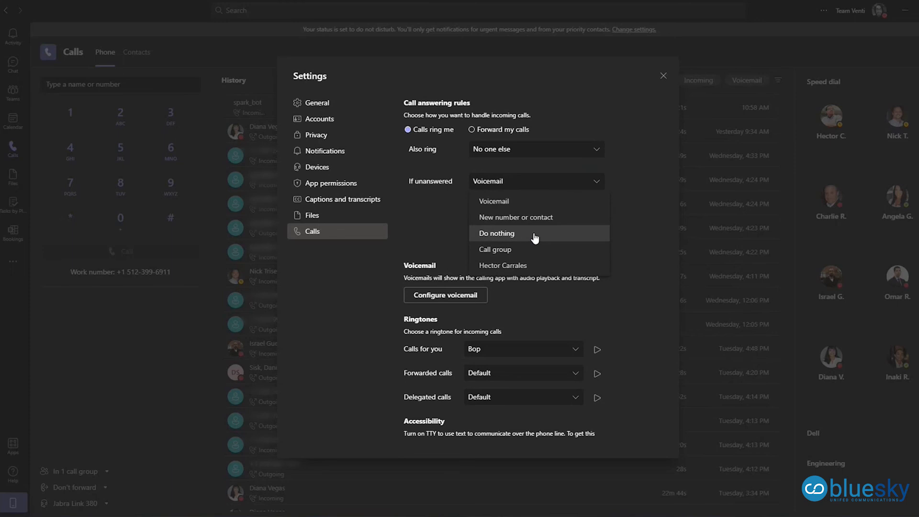
click(419, 218)
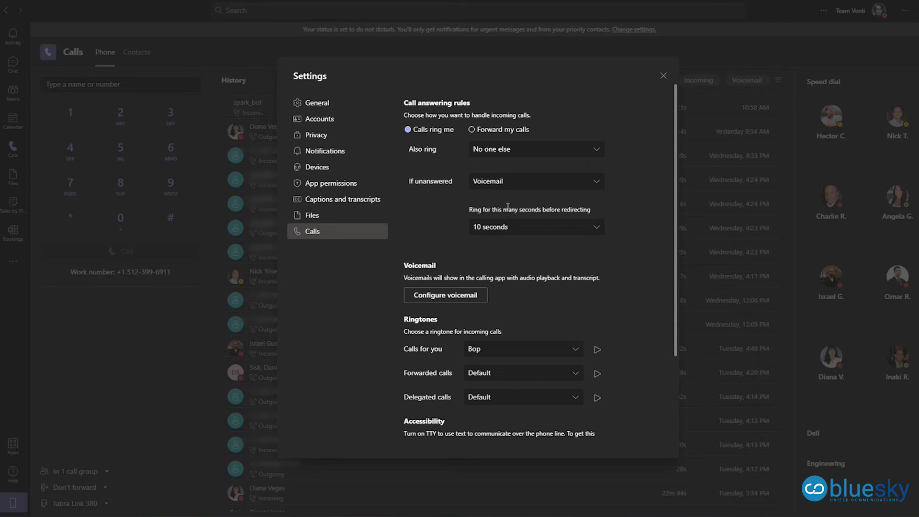
click(521, 226)
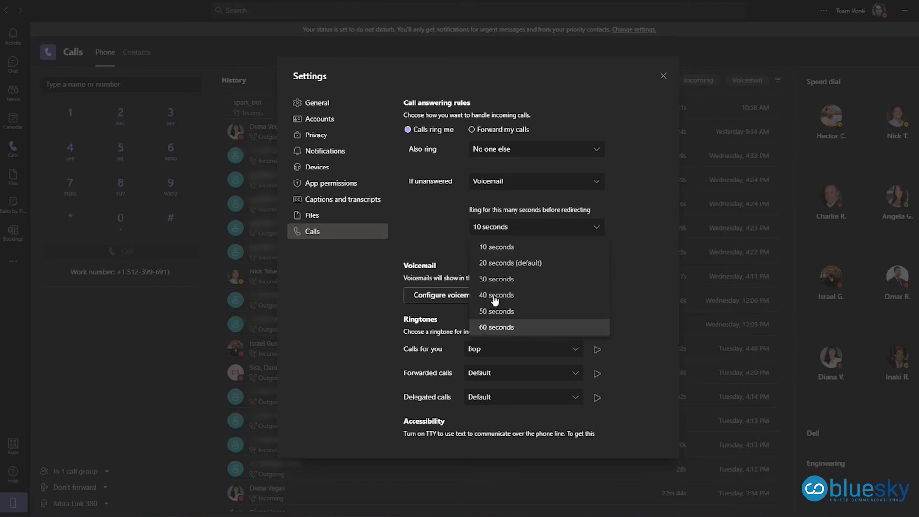
click(443, 208)
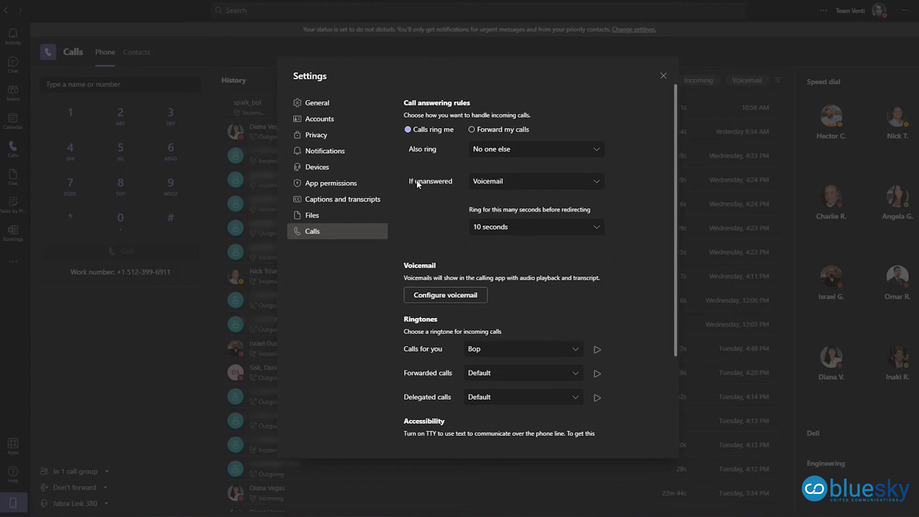
click(481, 184)
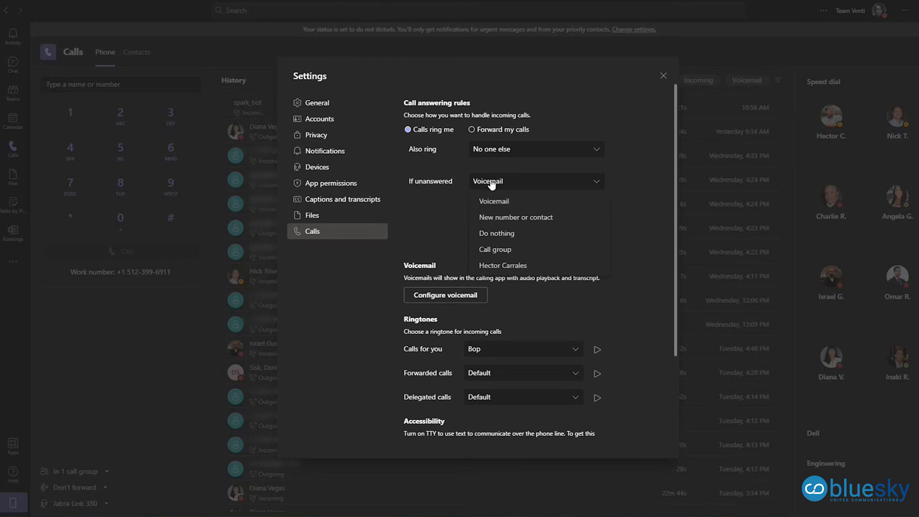
click(449, 214)
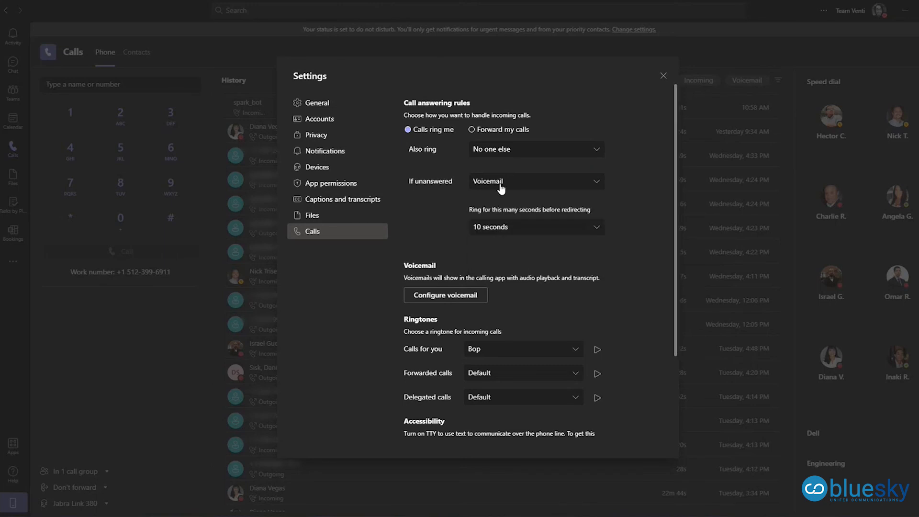
Switch call answering to Forward my calls and add a colleague as the new forwarding contact.
scroll(436, 231, down, 3)
scroll(462, 199, up, 2)
scroll(463, 201, up, 1)
click(471, 129)
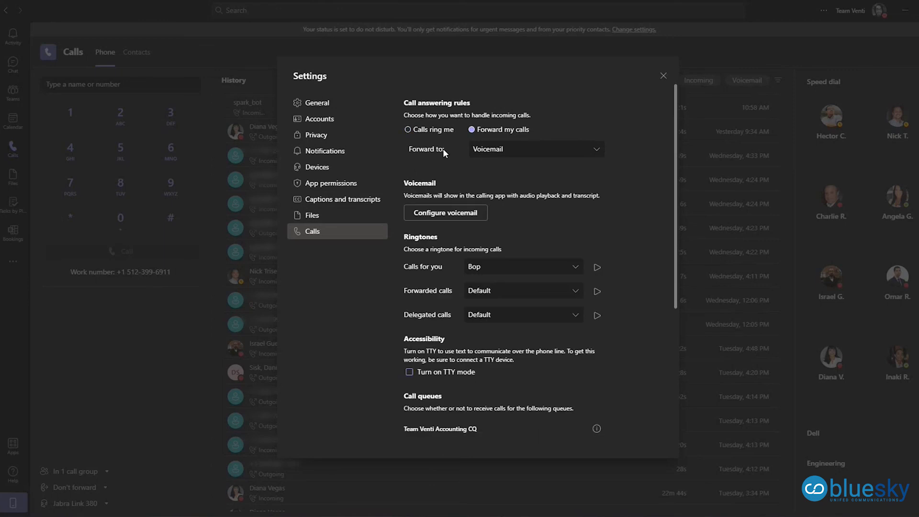
click(494, 151)
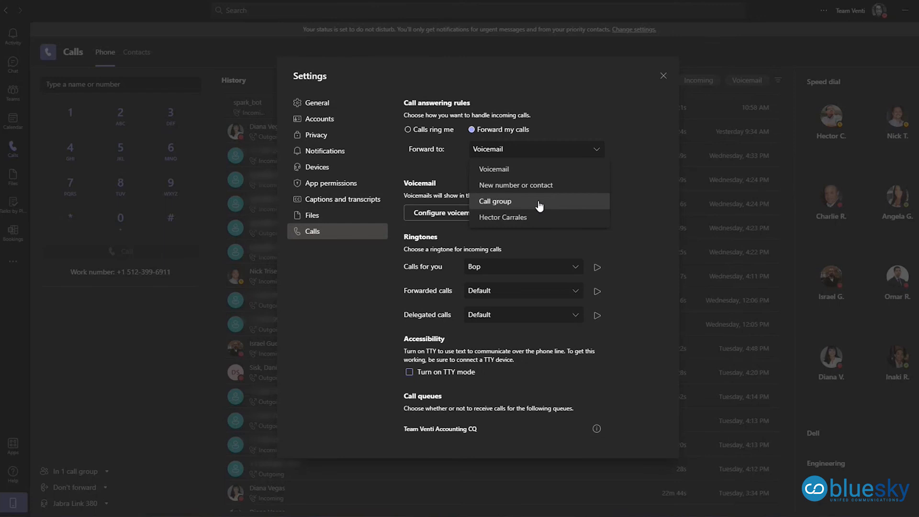
click(512, 186)
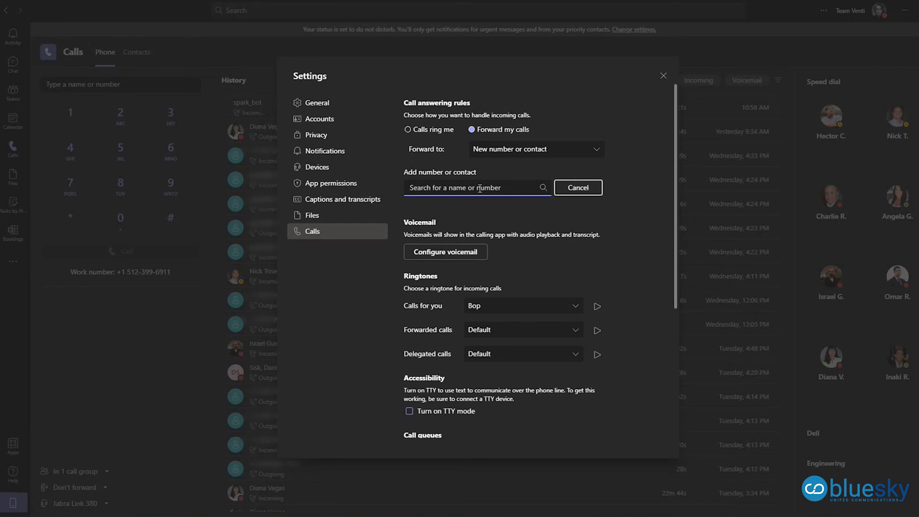
text(ch)
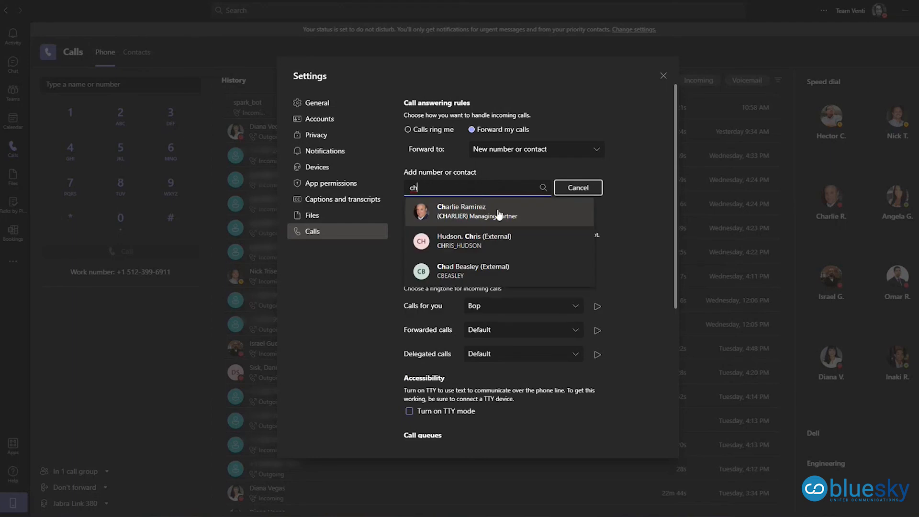
click(502, 214)
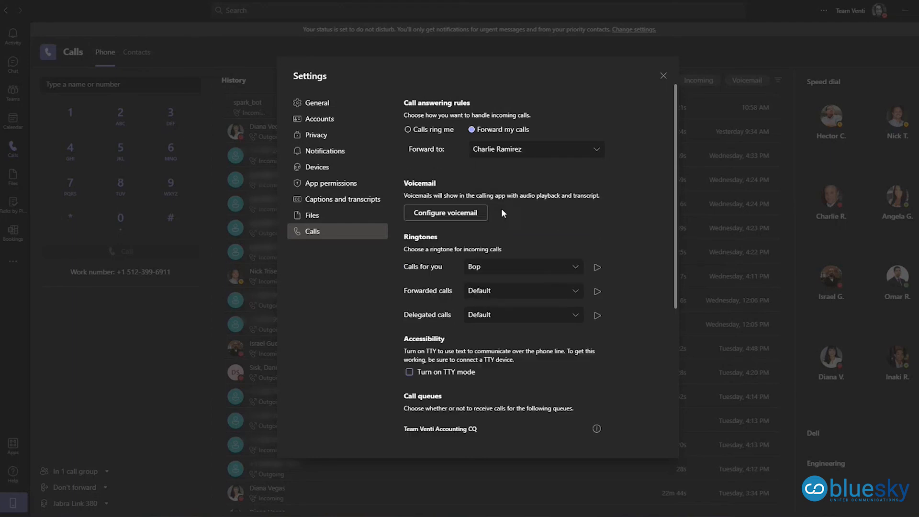
Set the forwarding target to Voicemail and switch call answering to Calls ring me.
click(498, 149)
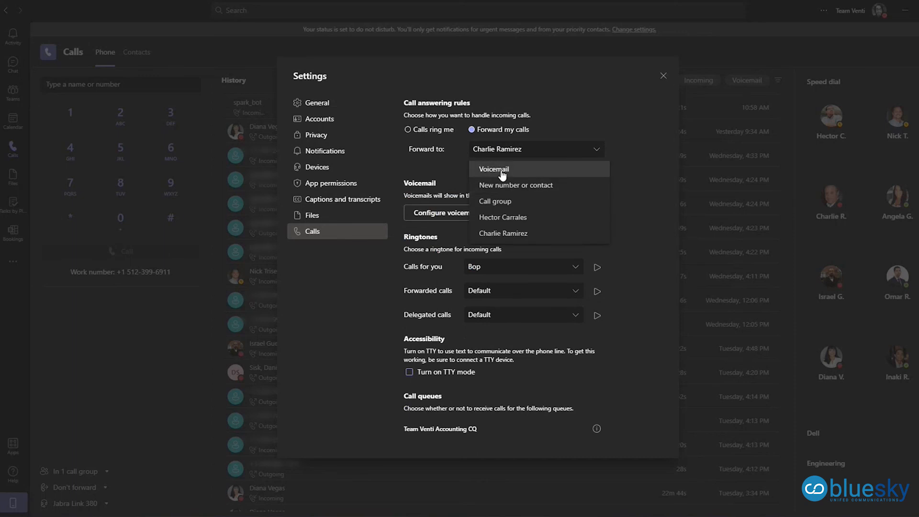
click(498, 170)
click(434, 131)
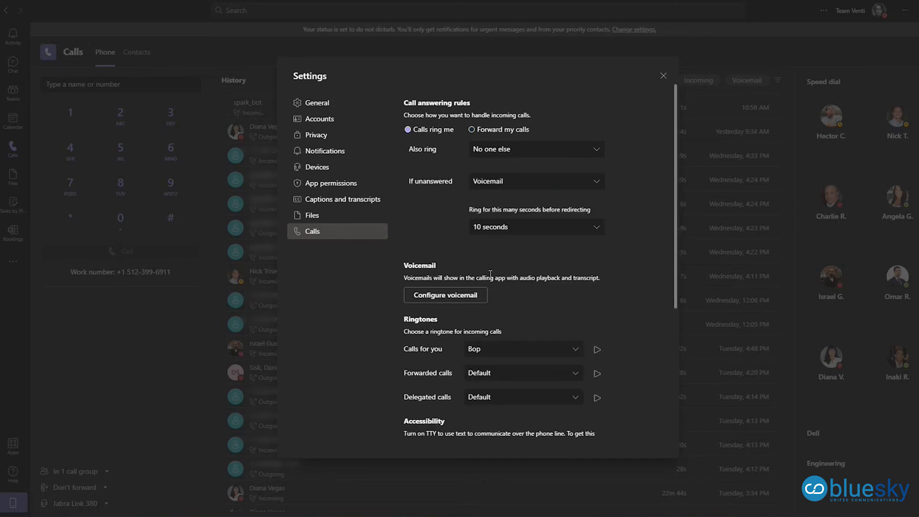
Open the voicemail configuration and look over its greeting and out of office options.
scroll(492, 265, down, 3)
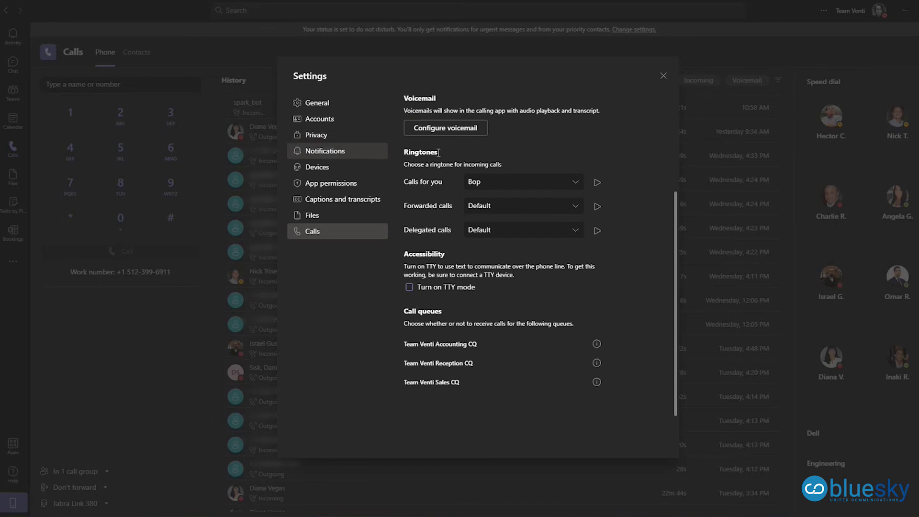
click(468, 128)
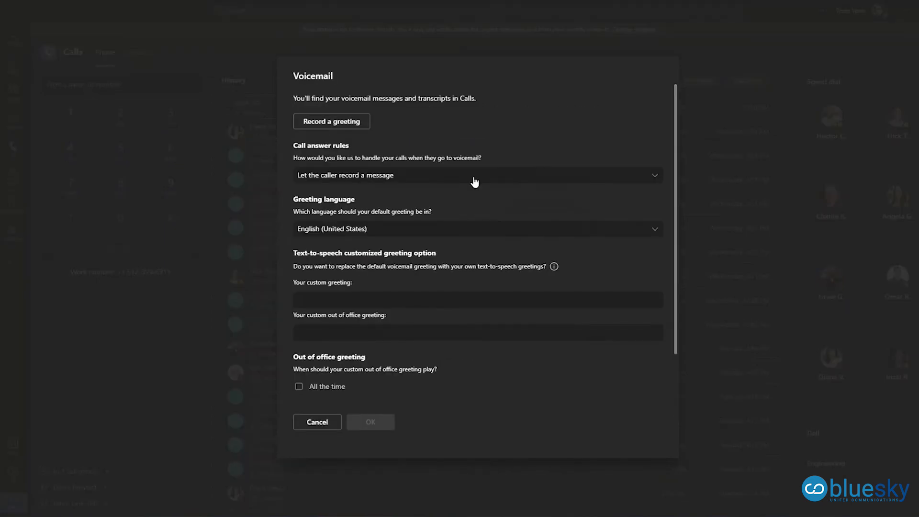
scroll(482, 135, down, 2)
scroll(484, 138, up, 2)
click(330, 301)
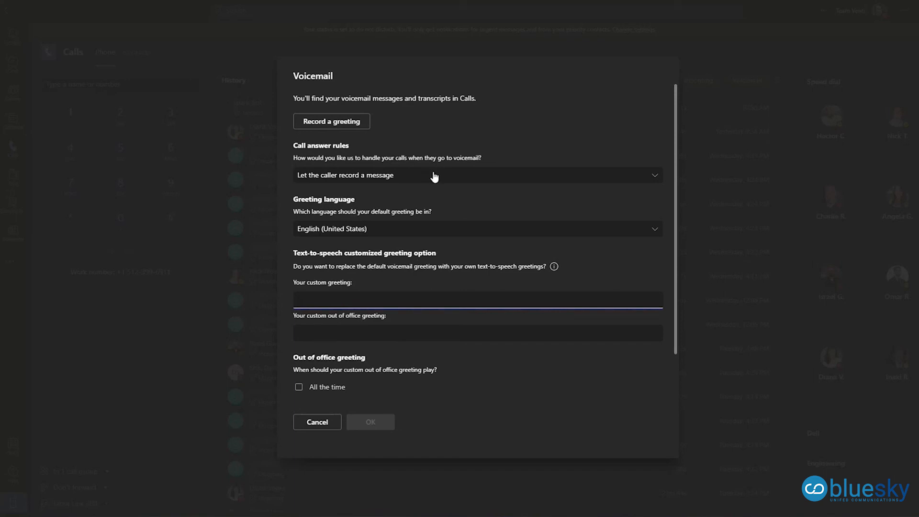
Review the voicemail call answer rules and out of office greeting conditions, then cancel the voicemail configuration.
drag(302, 142, 484, 162)
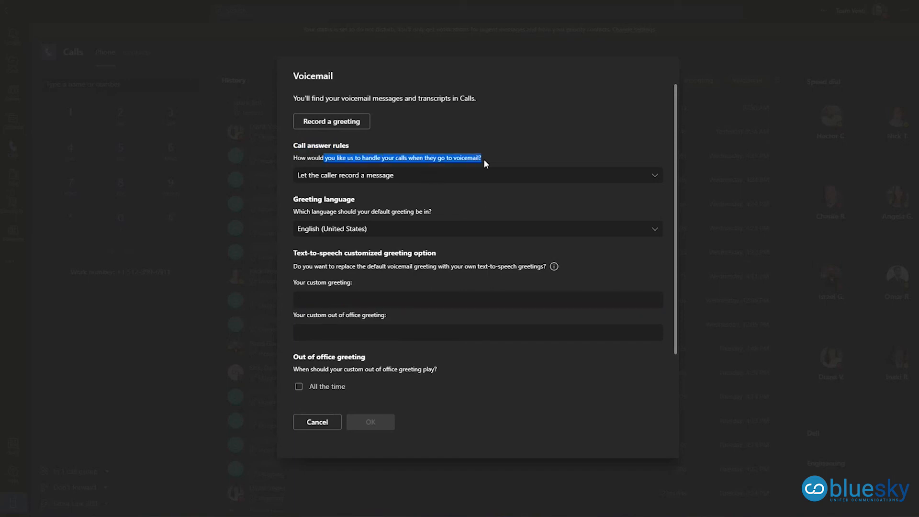
click(378, 178)
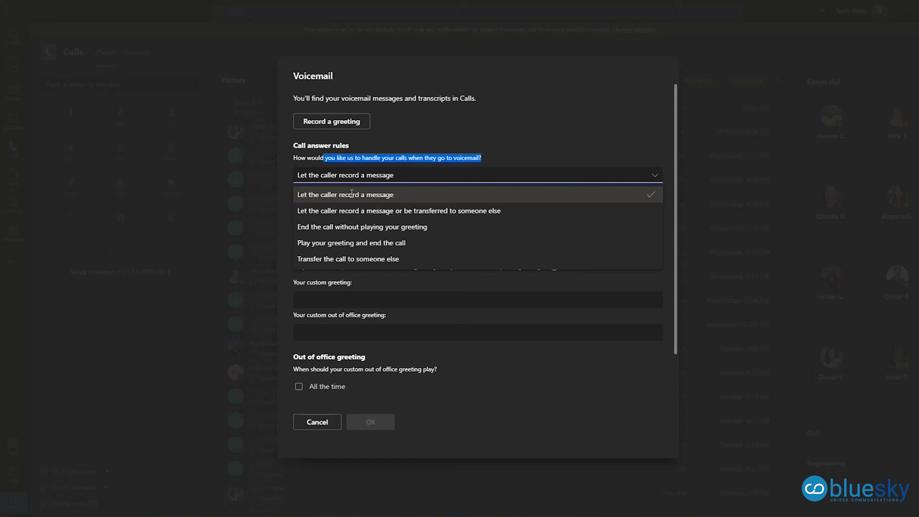
click(558, 152)
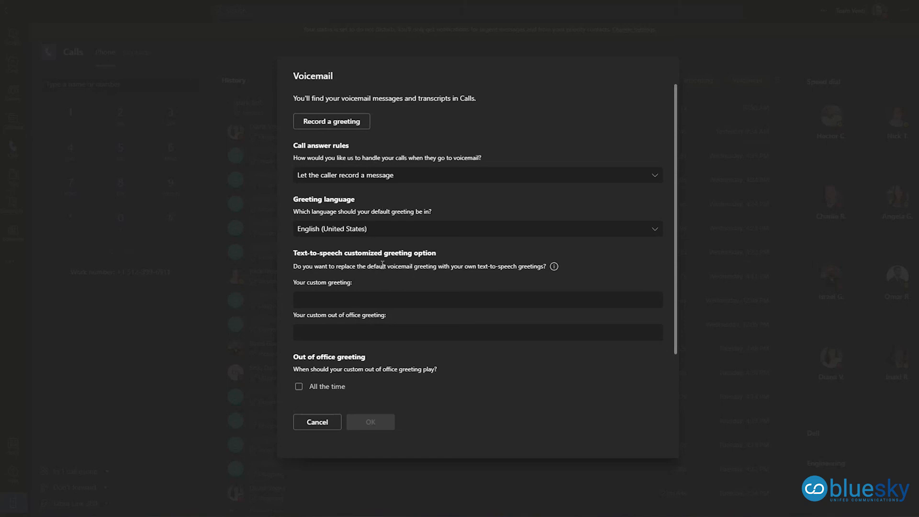
scroll(377, 261, down, 1)
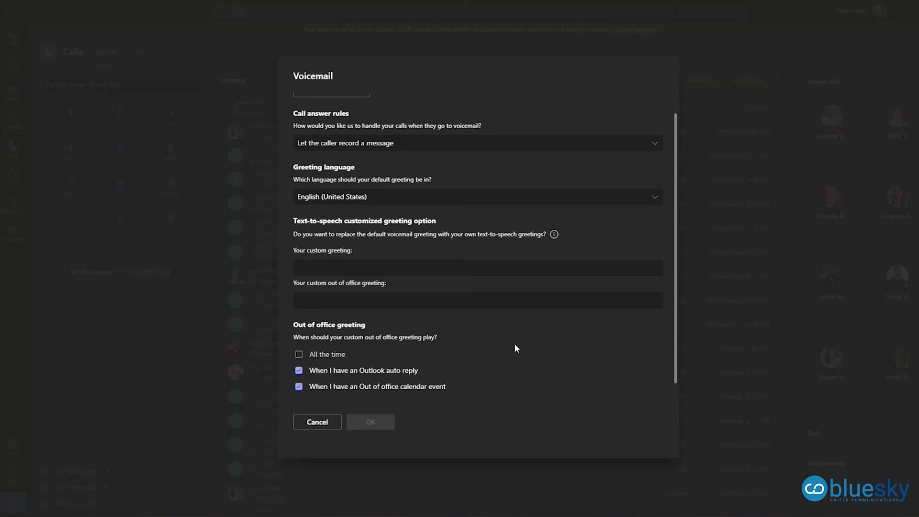
click(320, 426)
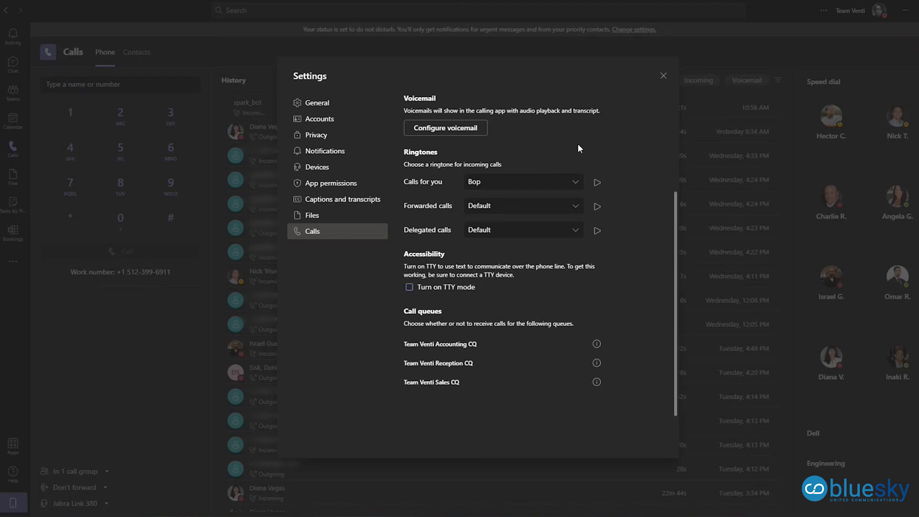
Look over the call answering, ringtone, accessibility and call queue sections of the Calls settings.
scroll(577, 153, up, 4)
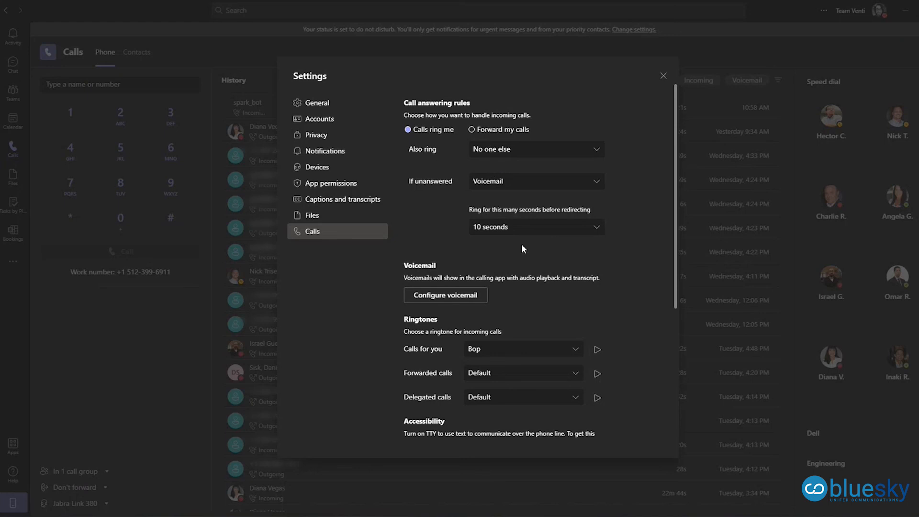
scroll(522, 243, down, 4)
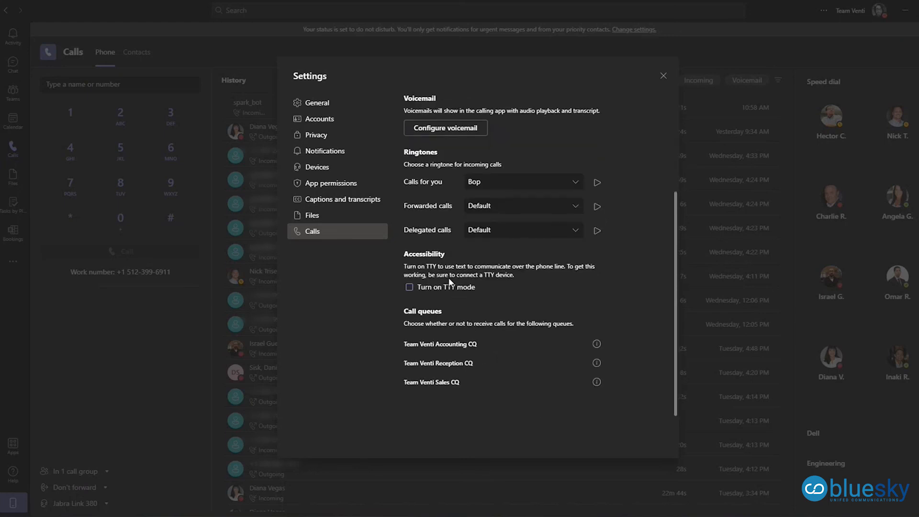